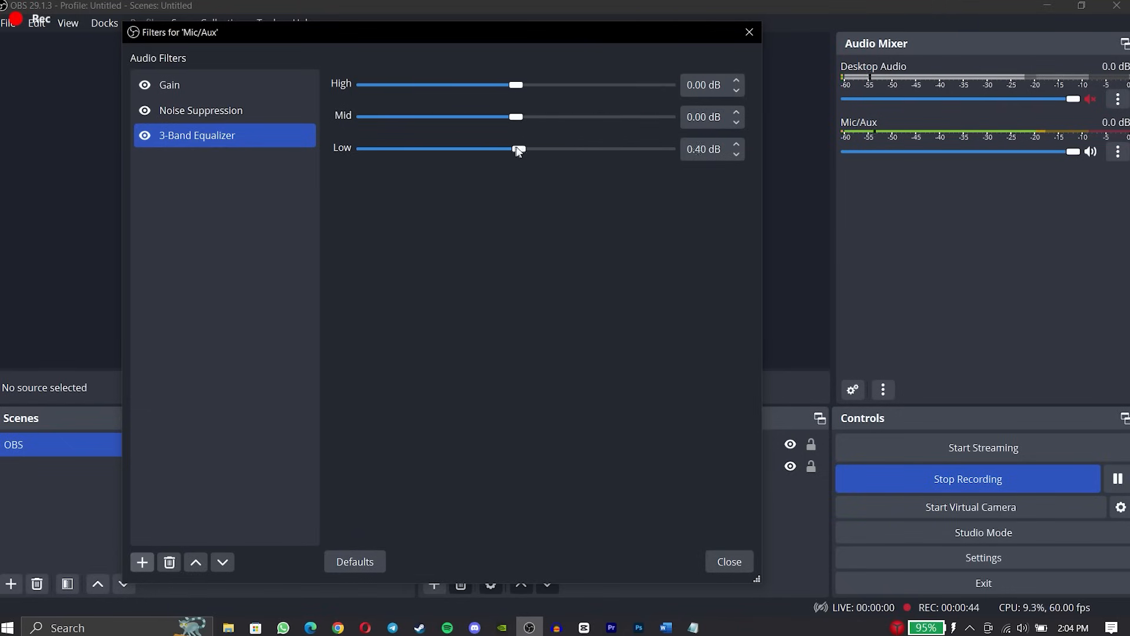
Adjust the 3-Band Equalizer to High 4.50 dB, Mid -1.00 dB and Low 3.00 dB.
{"action": "left_click_drag", "start_coordinate": [516, 149], "coordinate": [365, 150]}
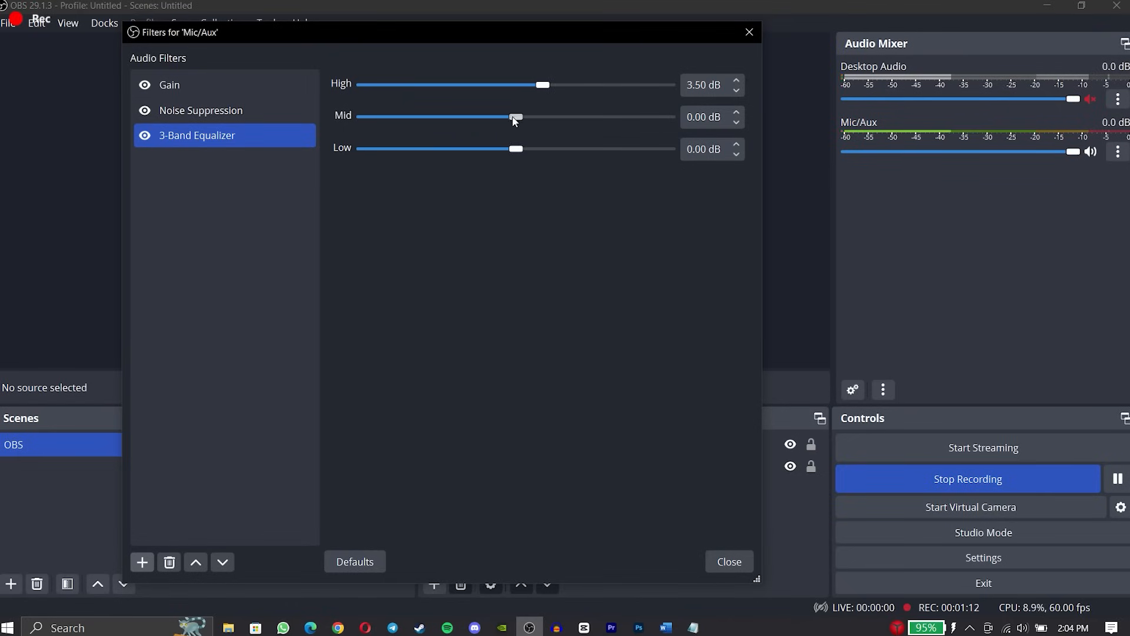
{"action": "left_click_drag", "start_coordinate": [516, 117], "coordinate": [552, 91]}
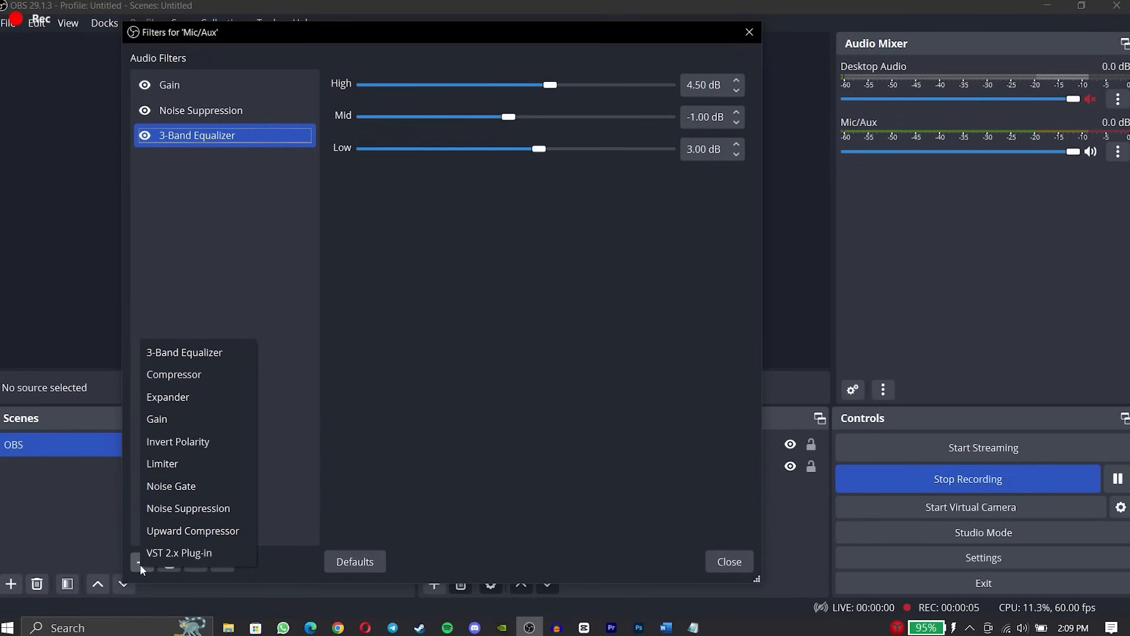
Add an Expander filter to Mic/Aux with its default name and lower its threshold to -60.00 dB.
{"action": "left_click", "coordinate": [180, 397]}
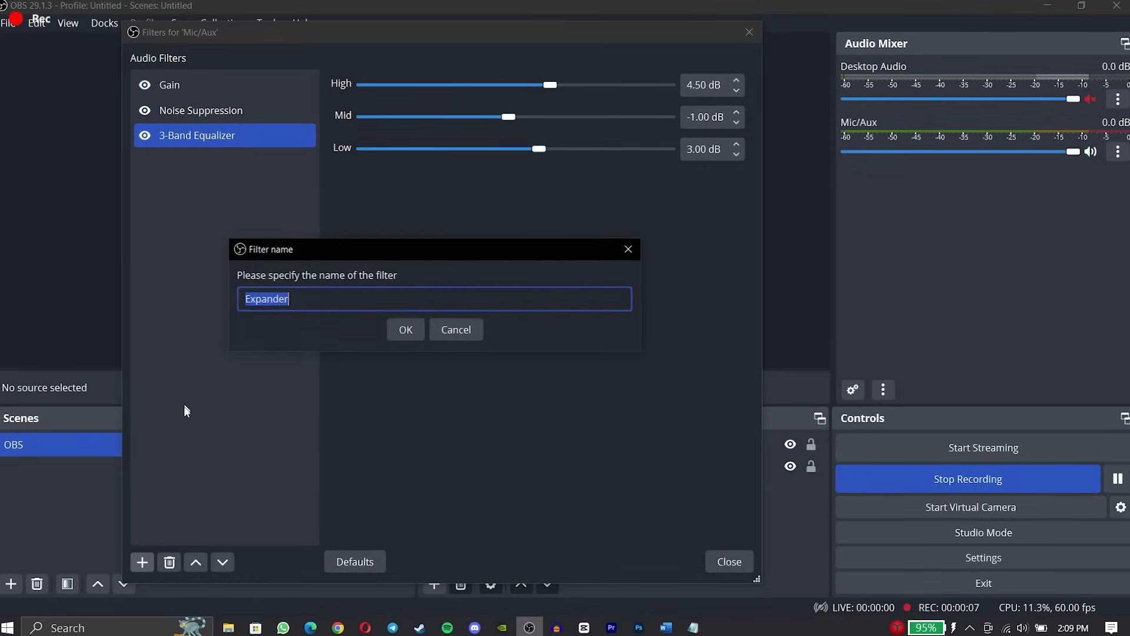
{"action": "left_click", "coordinate": [406, 329]}
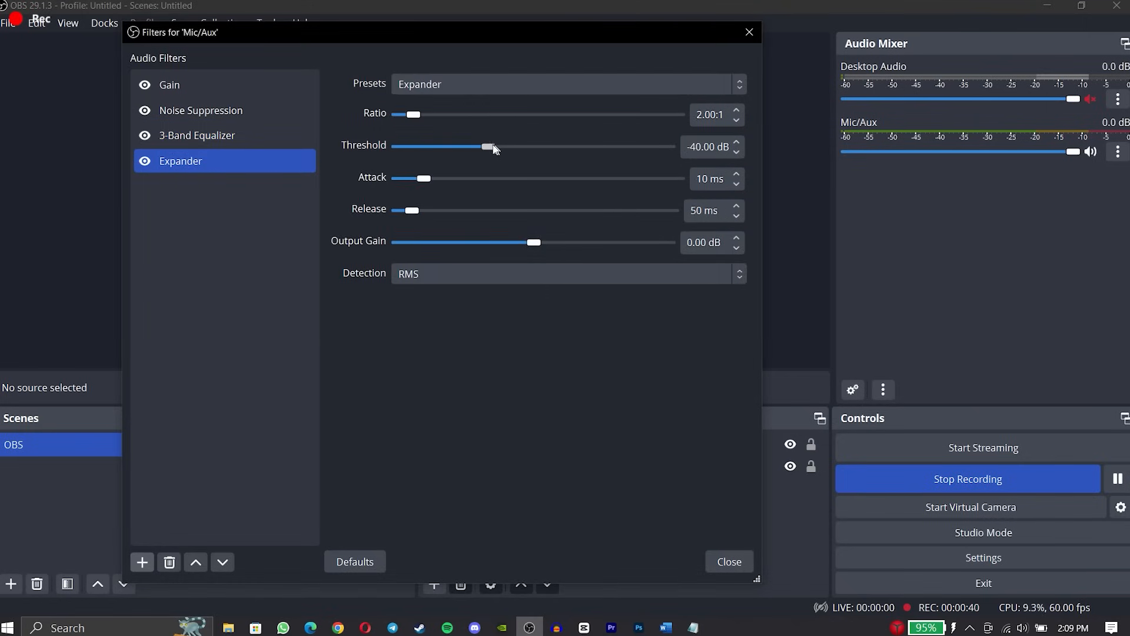
{"action": "left_click_drag", "start_coordinate": [496, 150], "coordinate": [400, 148]}
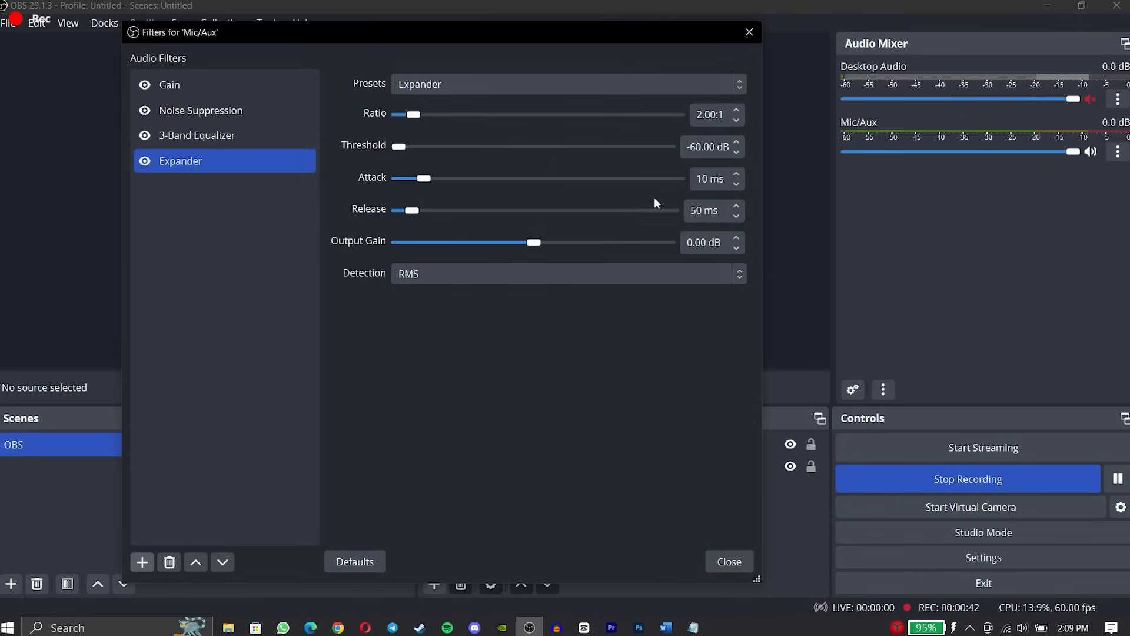
Set the Expander's attack to 1 ms and its release to 100 ms.
{"action": "double_click", "coordinate": [690, 179]}
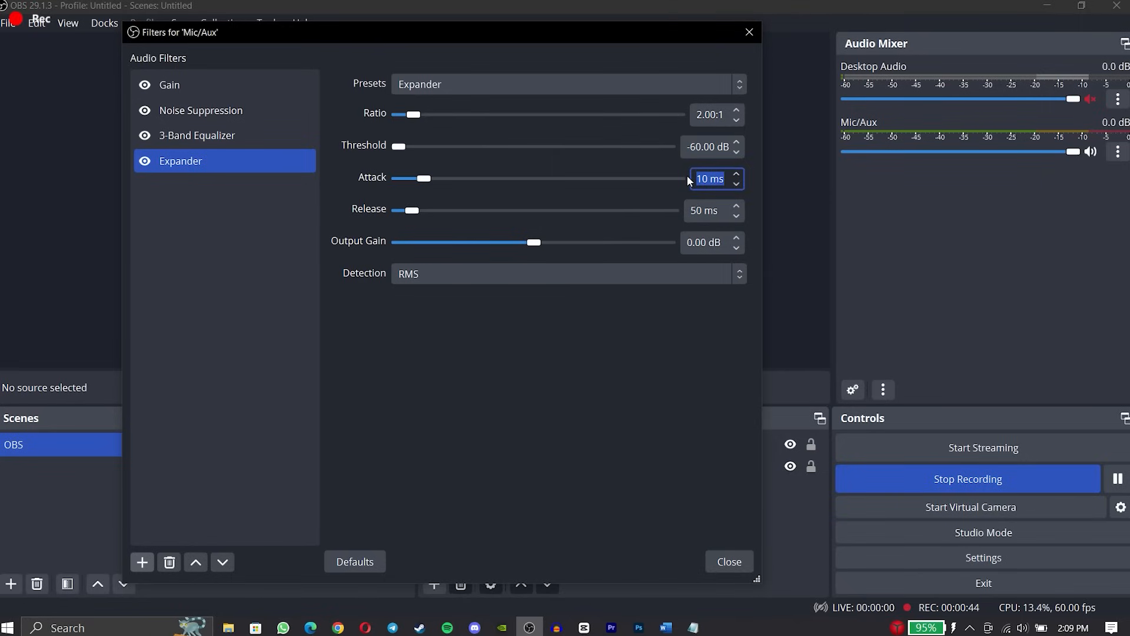
{"action": "type", "text": "1"}
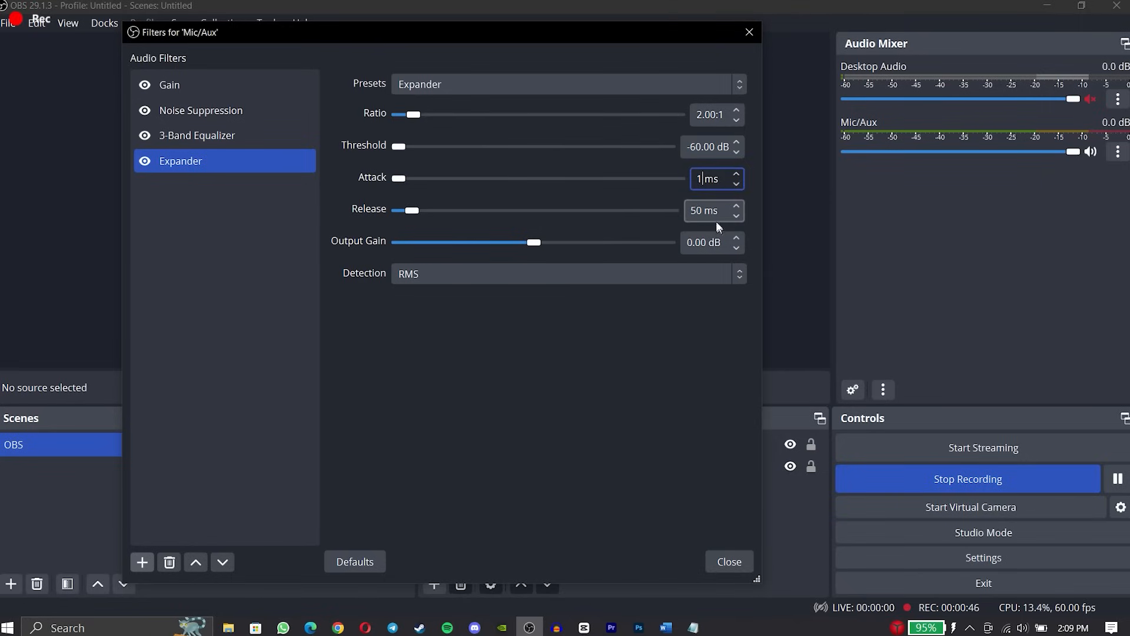
{"action": "double_click", "coordinate": [704, 210]}
{"action": "type", "text": "100"}
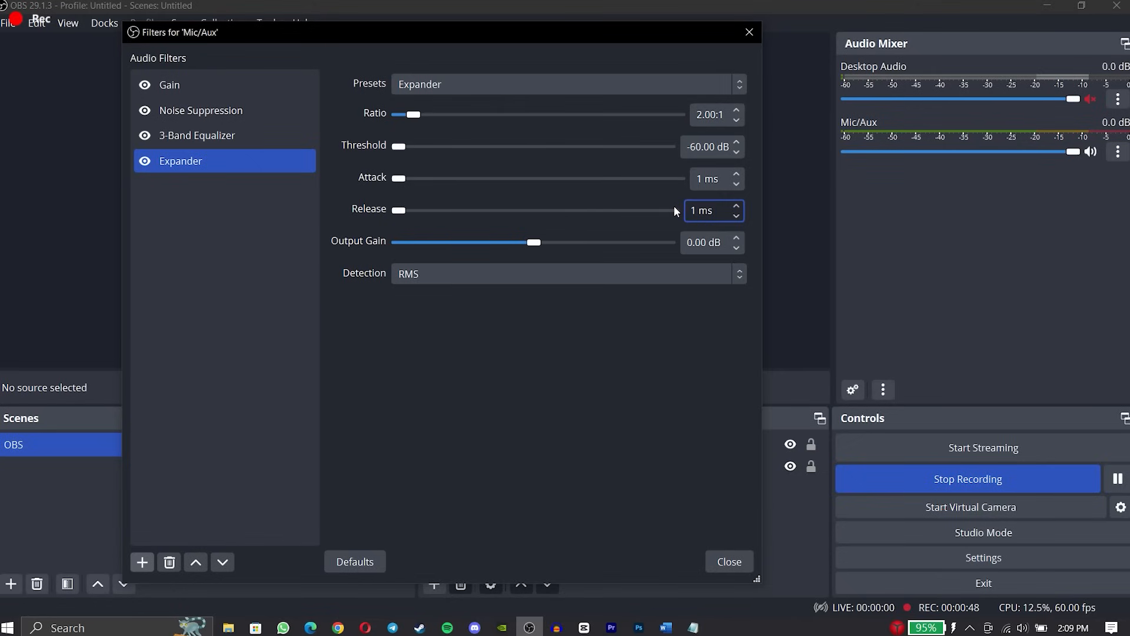
{"action": "left_click", "coordinate": [609, 344]}
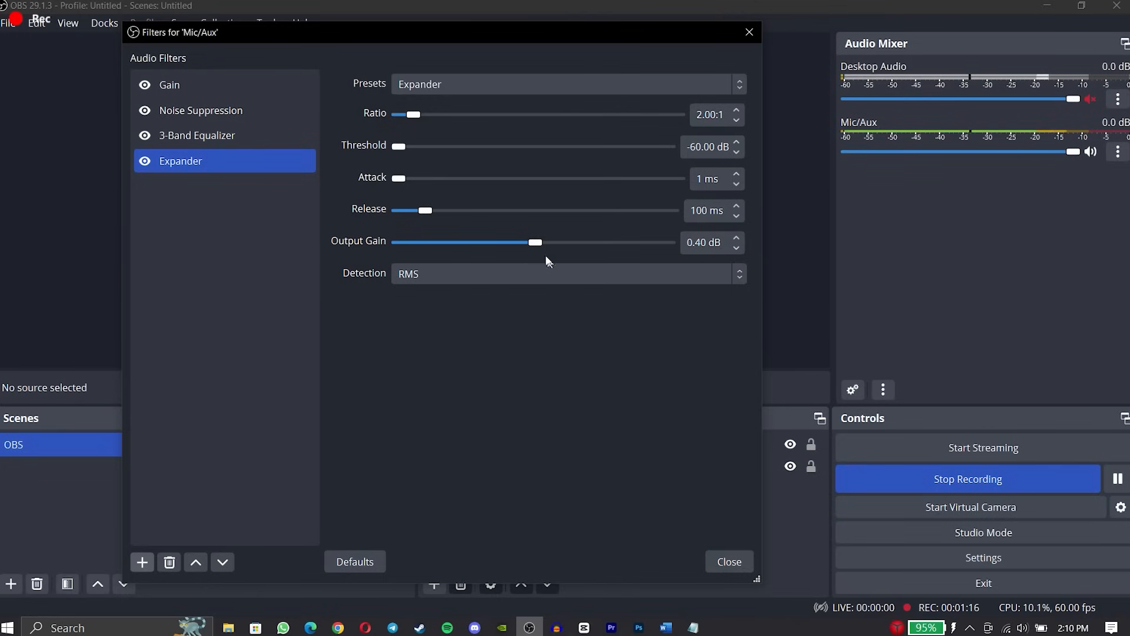
Raise the Expander's output gain to 6.80 dB and tune its threshold to -39.20 dB.
{"action": "left_click_drag", "start_coordinate": [534, 245], "coordinate": [563, 249]}
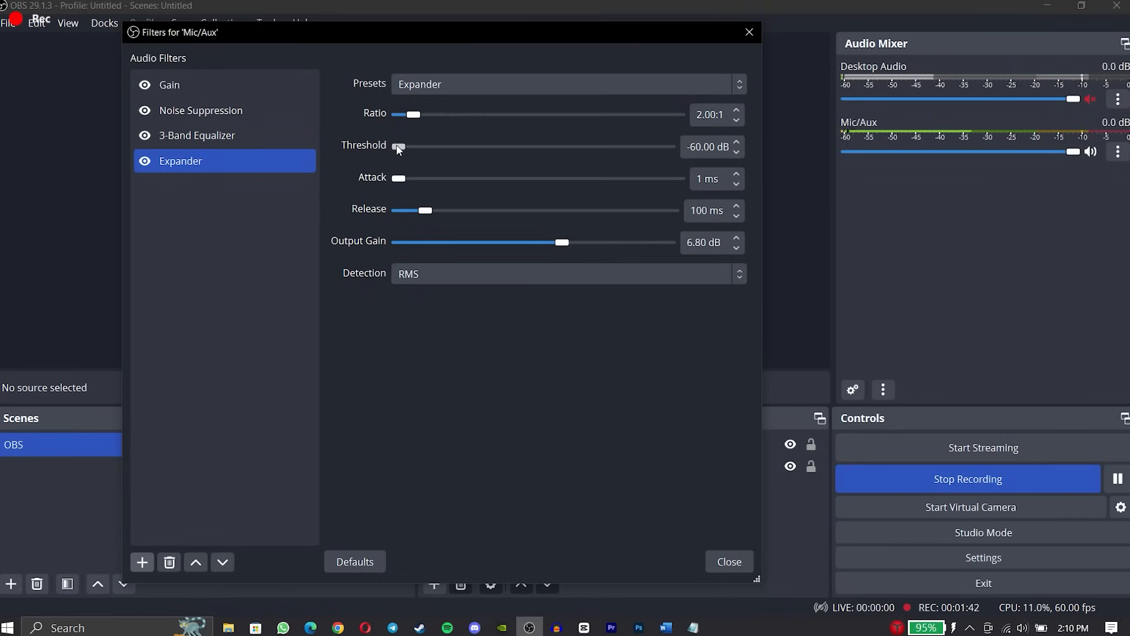
{"action": "left_click_drag", "start_coordinate": [399, 147], "coordinate": [433, 154]}
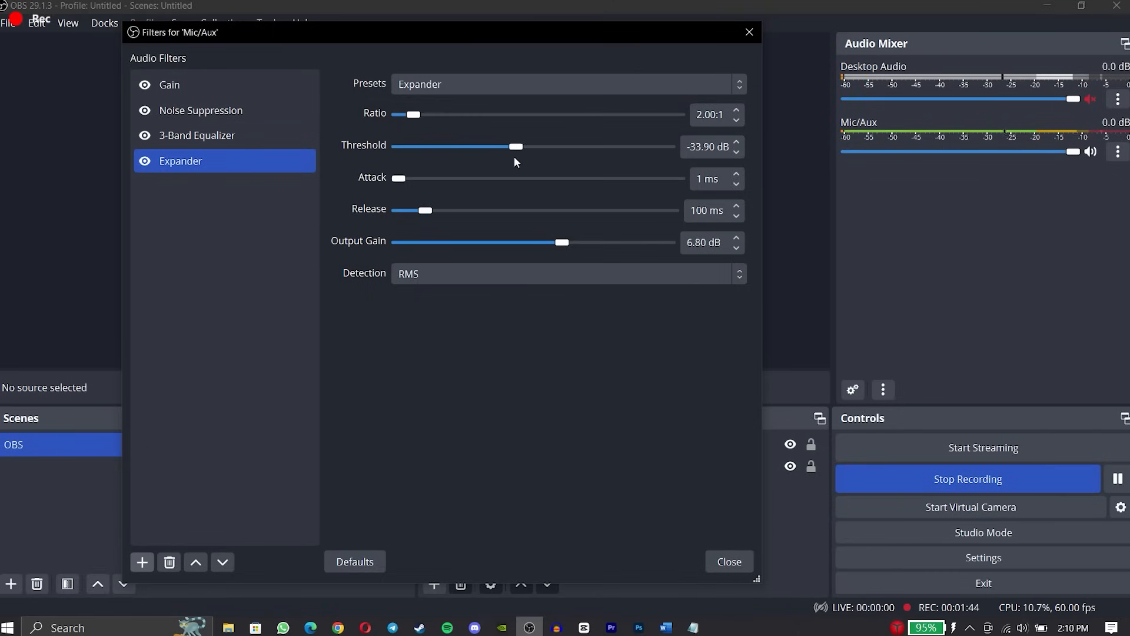
{"action": "mouse_move", "coordinate": [514, 157]}
{"action": "left_mouse_down"}
{"action": "mouse_move", "coordinate": [639, 174]}
{"action": "mouse_move", "coordinate": [521, 166]}
{"action": "left_mouse_up"}
{"action": "left_click_drag", "start_coordinate": [510, 172], "coordinate": [631, 172]}
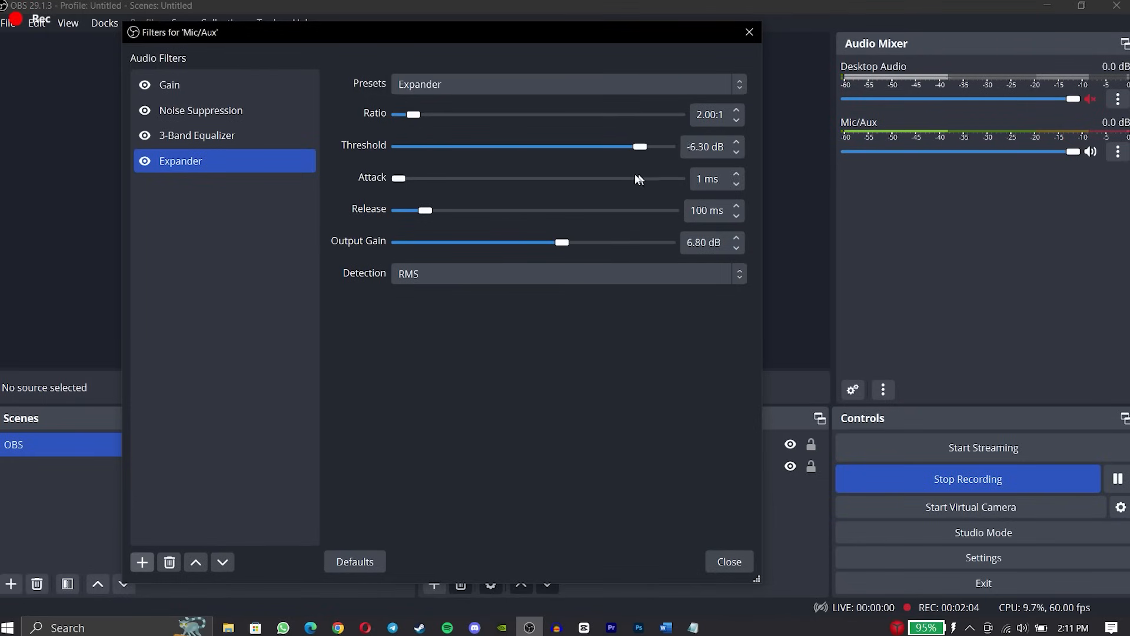
{"action": "left_click_drag", "start_coordinate": [643, 172], "coordinate": [570, 176]}
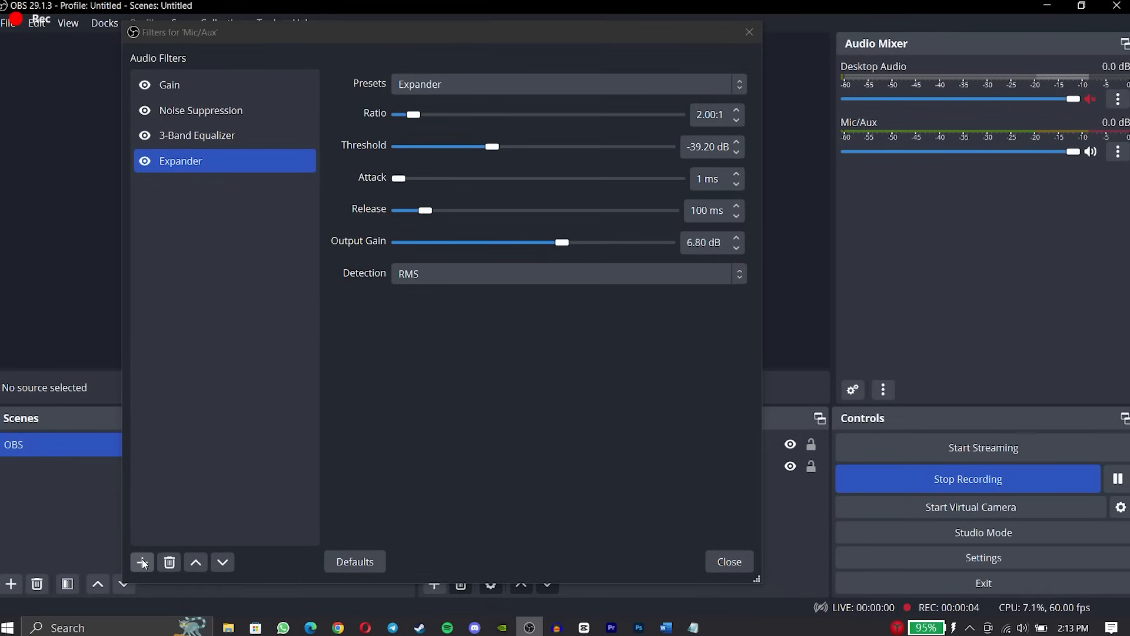
Add a Compressor filter with its default name and set its ratio to 3.00:1.
{"action": "left_click", "coordinate": [143, 563]}
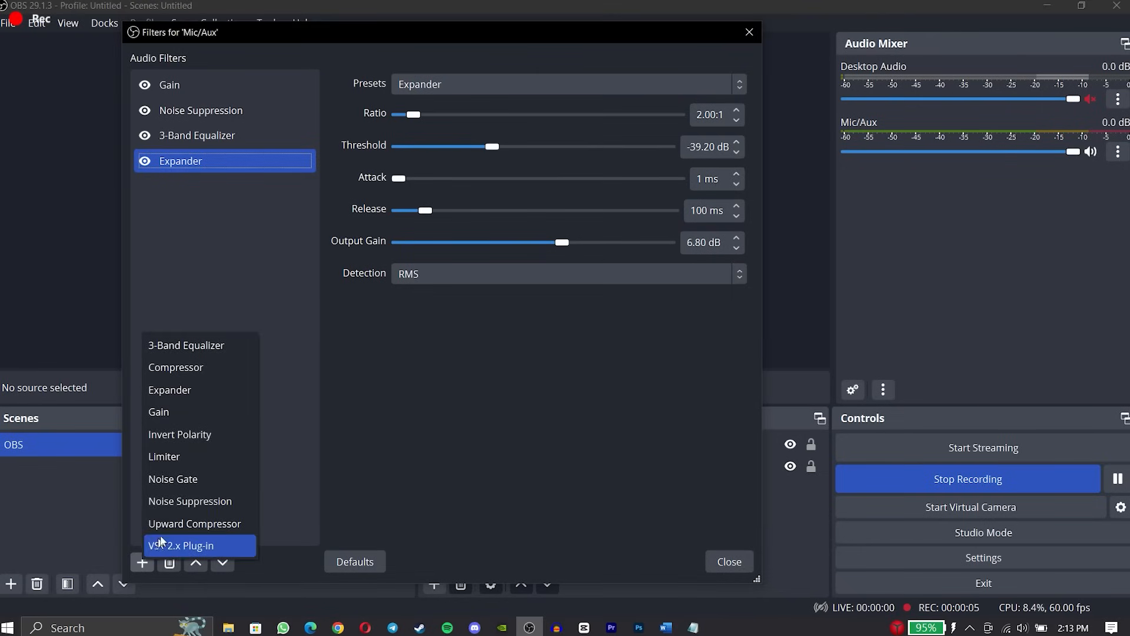
{"action": "left_click", "coordinate": [203, 366]}
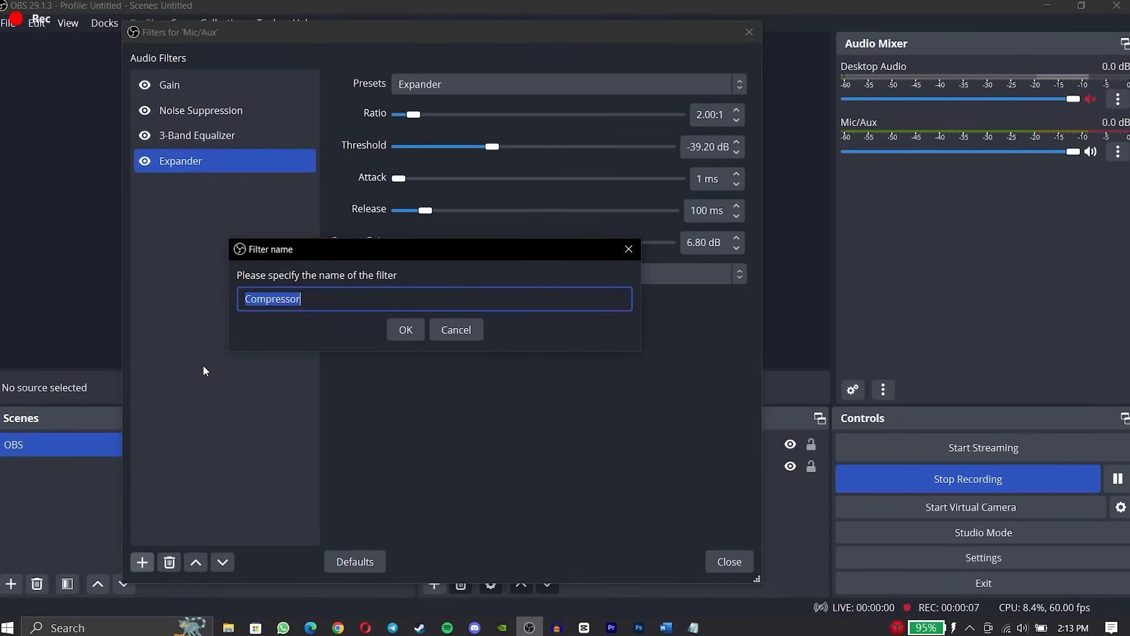
{"action": "left_click", "coordinate": [406, 330]}
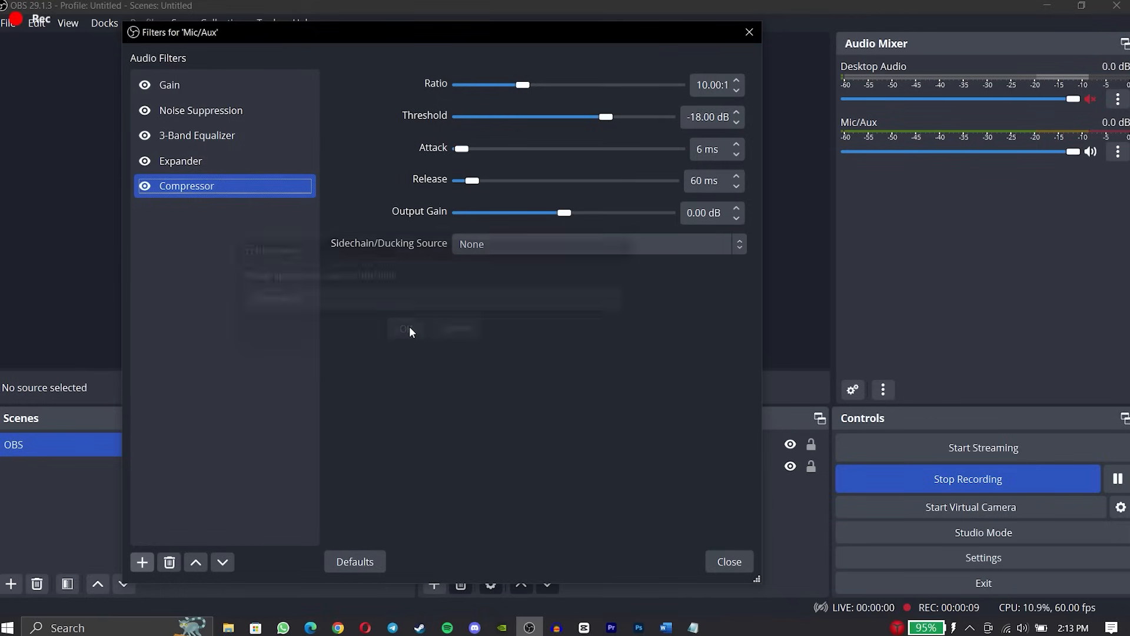
{"action": "double_click", "coordinate": [699, 84]}
{"action": "type", "text": "3"}
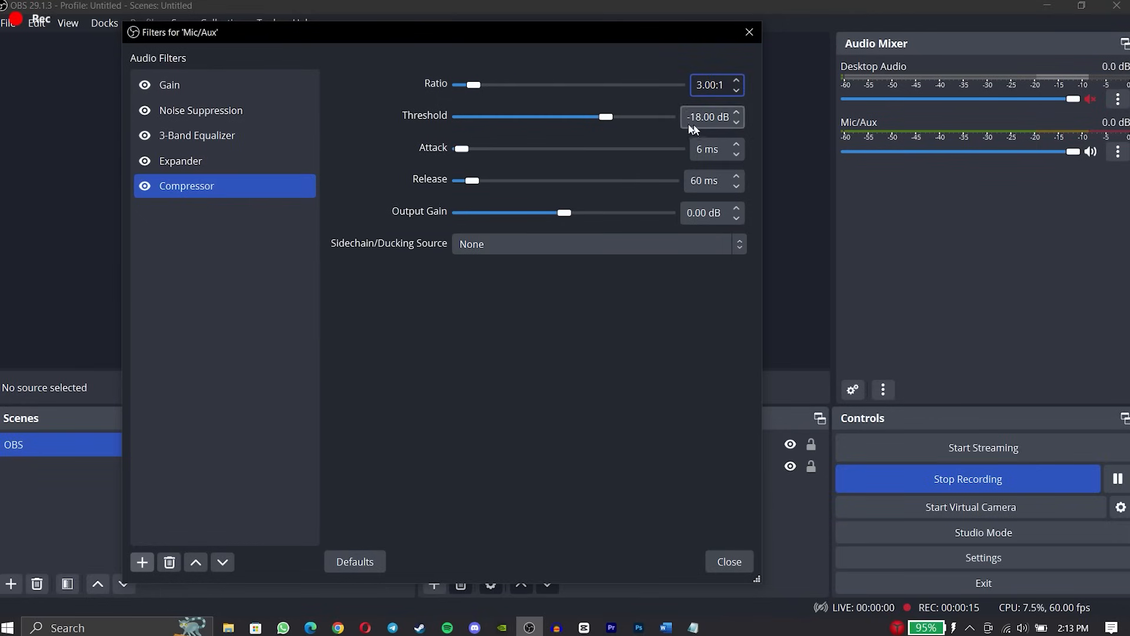
Set the Compressor's threshold to -60.00 dB, attack to 1 ms and release to 100 ms.
{"action": "left_click_drag", "start_coordinate": [606, 117], "coordinate": [448, 122]}
{"action": "double_click", "coordinate": [700, 149]}
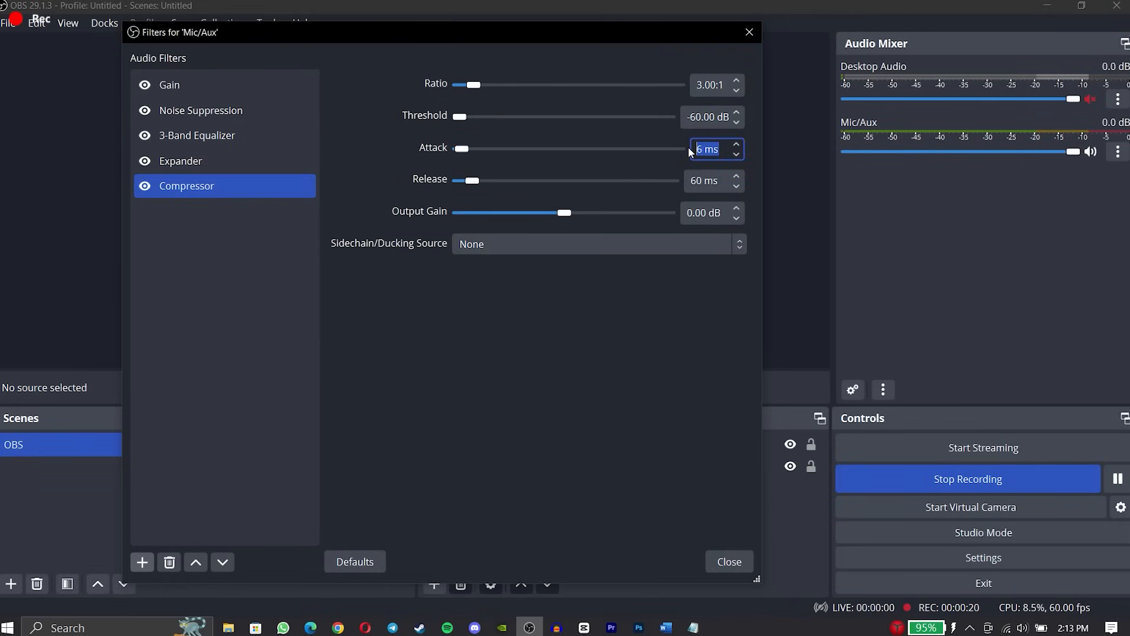
{"action": "type", "text": "1"}
{"action": "double_click", "coordinate": [694, 181]}
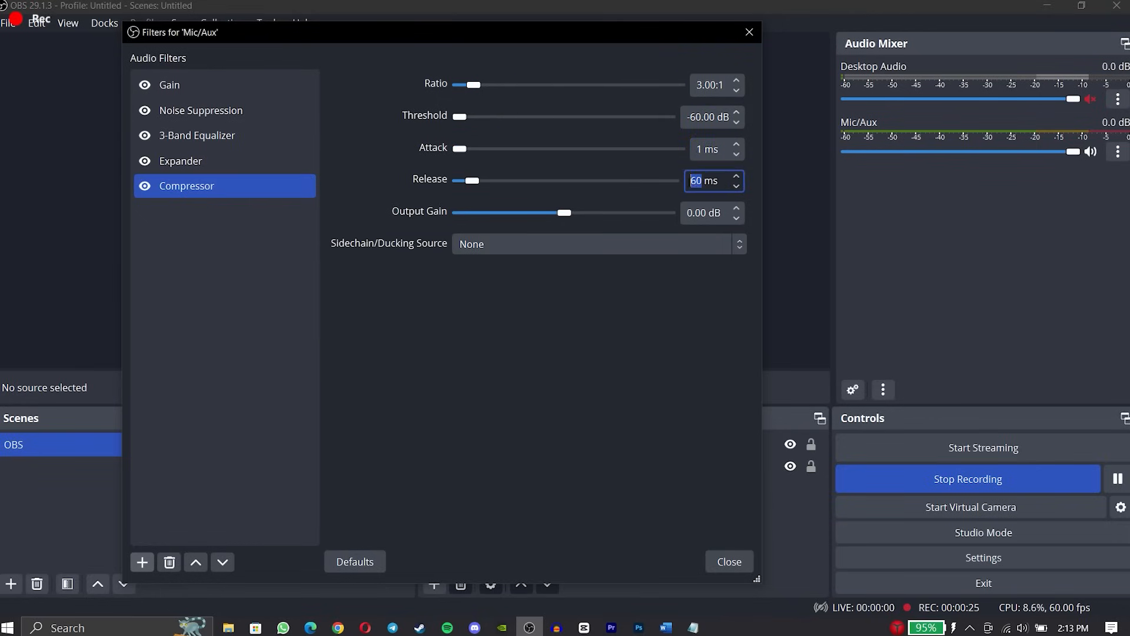
{"action": "type", "text": "100"}
{"action": "left_click", "coordinate": [645, 350]}
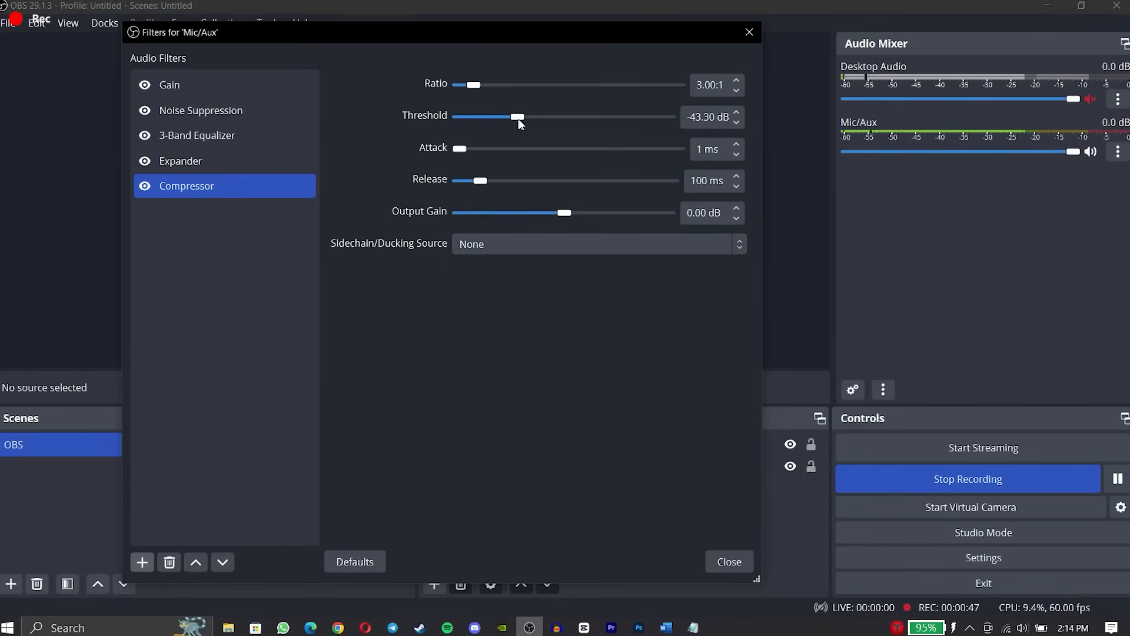
Raise the Compressor's threshold to -14.30 dB.
{"action": "left_click_drag", "start_coordinate": [517, 117], "coordinate": [624, 123]}
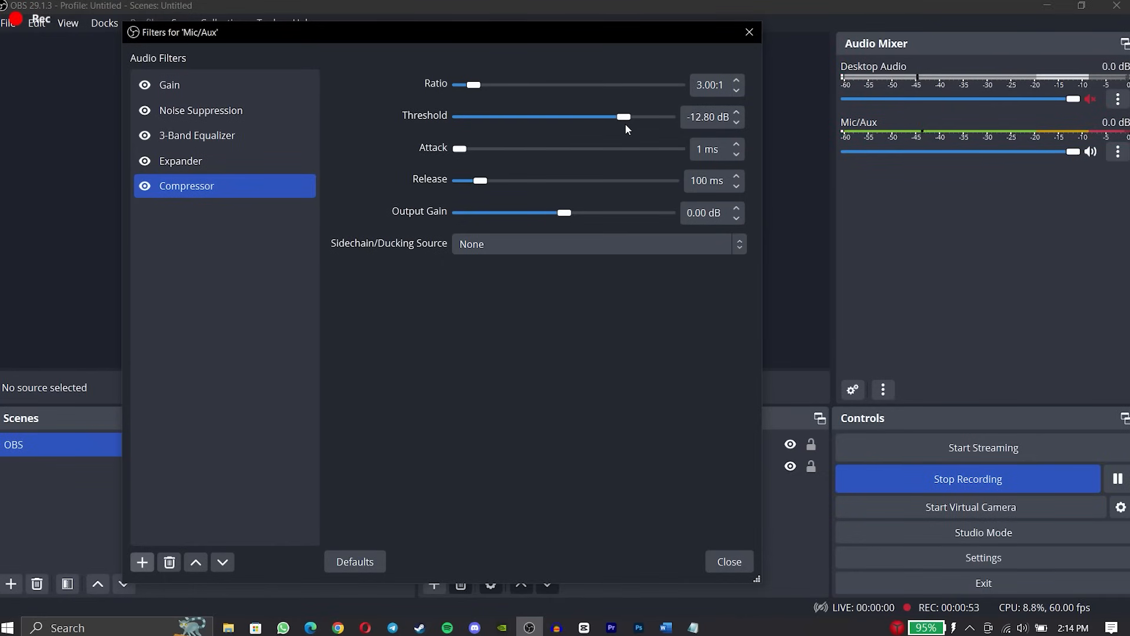
{"action": "left_click_drag", "start_coordinate": [627, 124], "coordinate": [619, 126]}
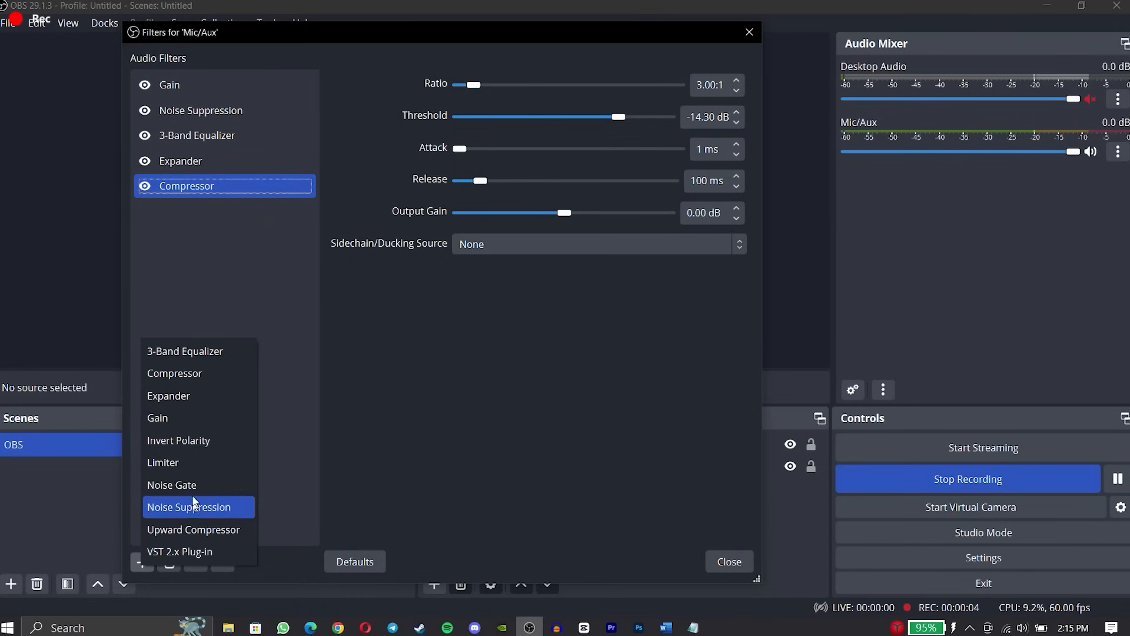
Add a Limiter filter with its default name and raise its threshold to about 0 dB.
{"action": "left_click", "coordinate": [196, 462]}
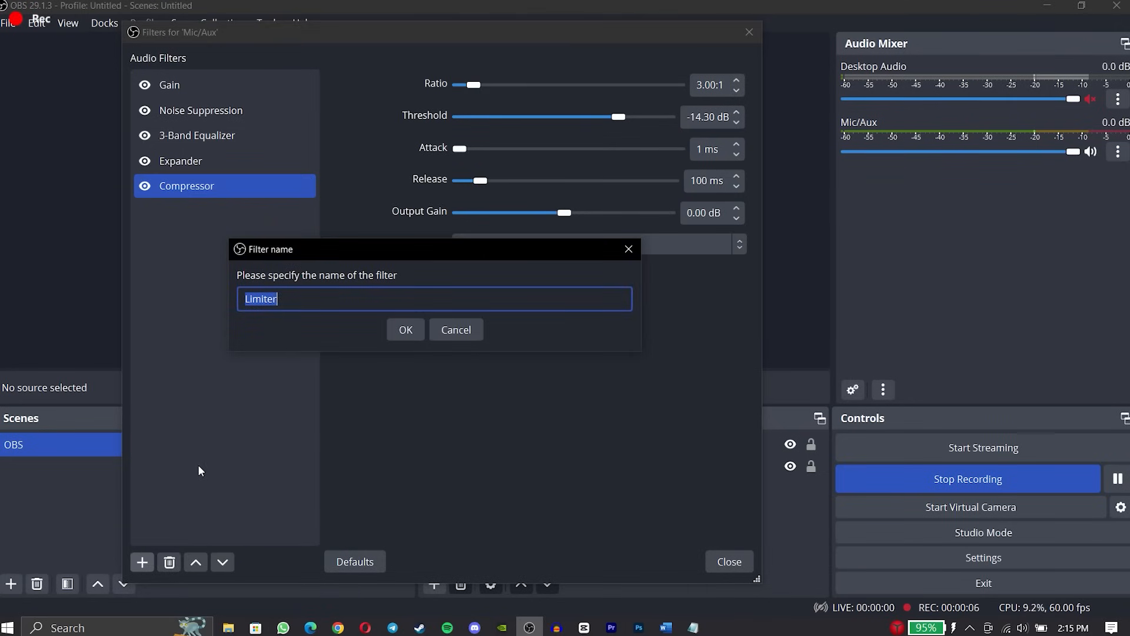
{"action": "left_click", "coordinate": [415, 330]}
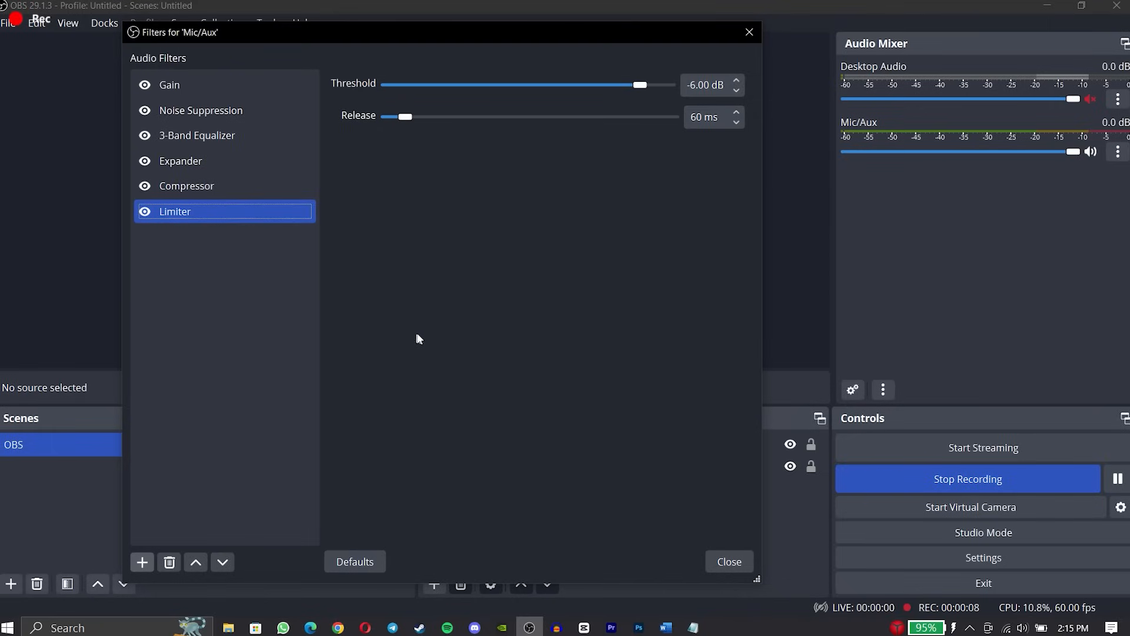
{"action": "left_click_drag", "start_coordinate": [635, 87], "coordinate": [679, 90]}
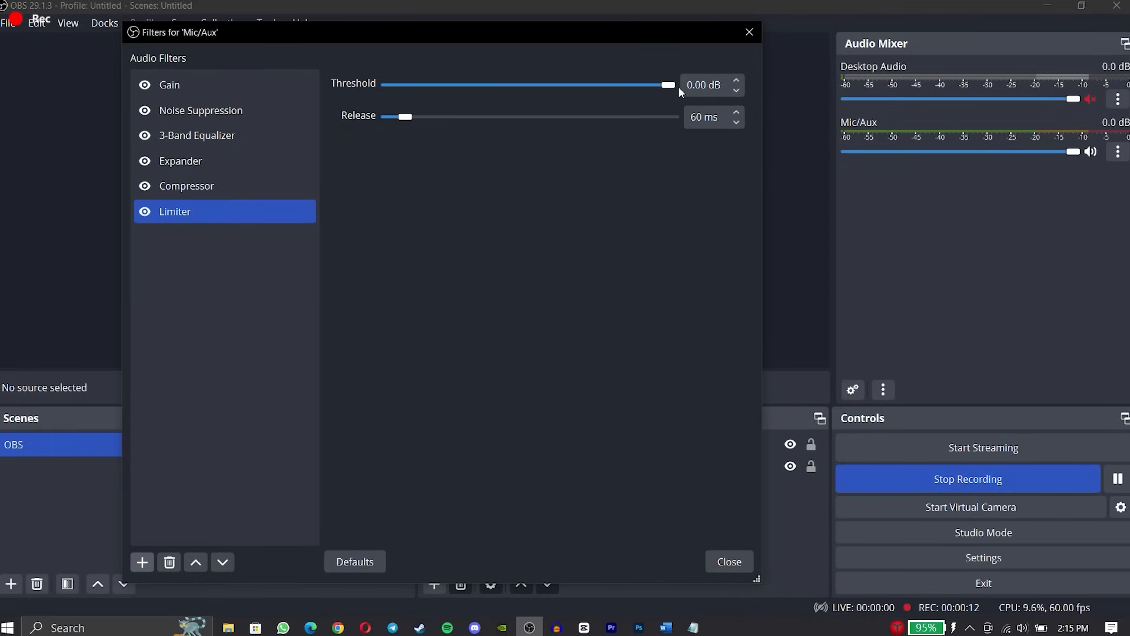
{"action": "key", "text": "Left"}
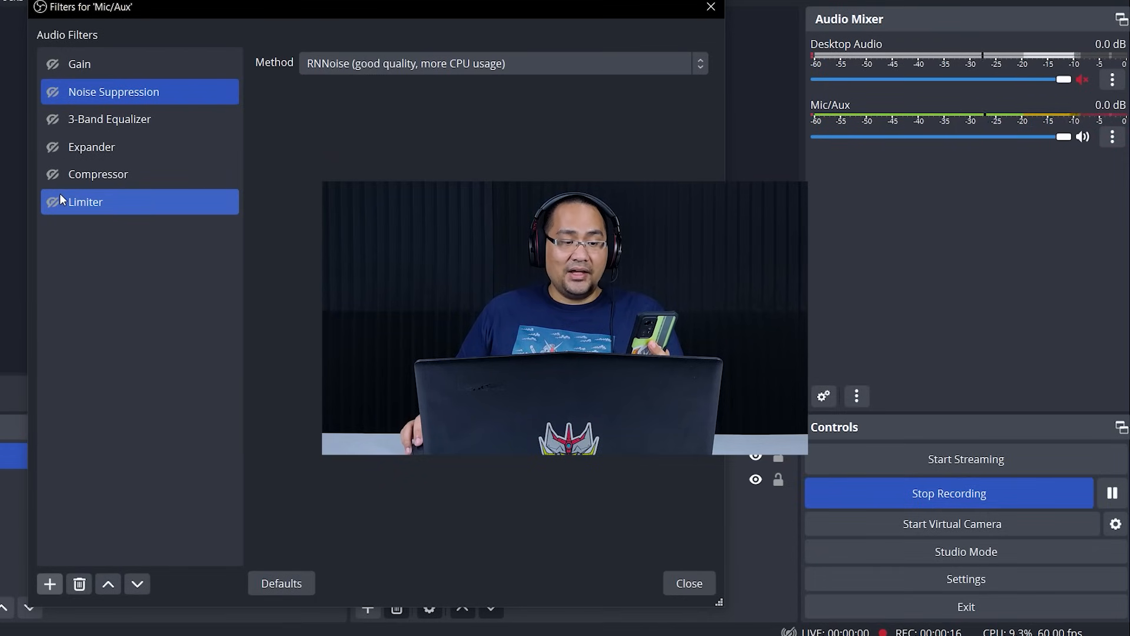
Enable the Gain, Noise Suppression, 3-Band Equalizer, Expander, Compressor and Limiter filters one by one to compare the microphone sound.
{"action": "left_click", "coordinate": [52, 65]}
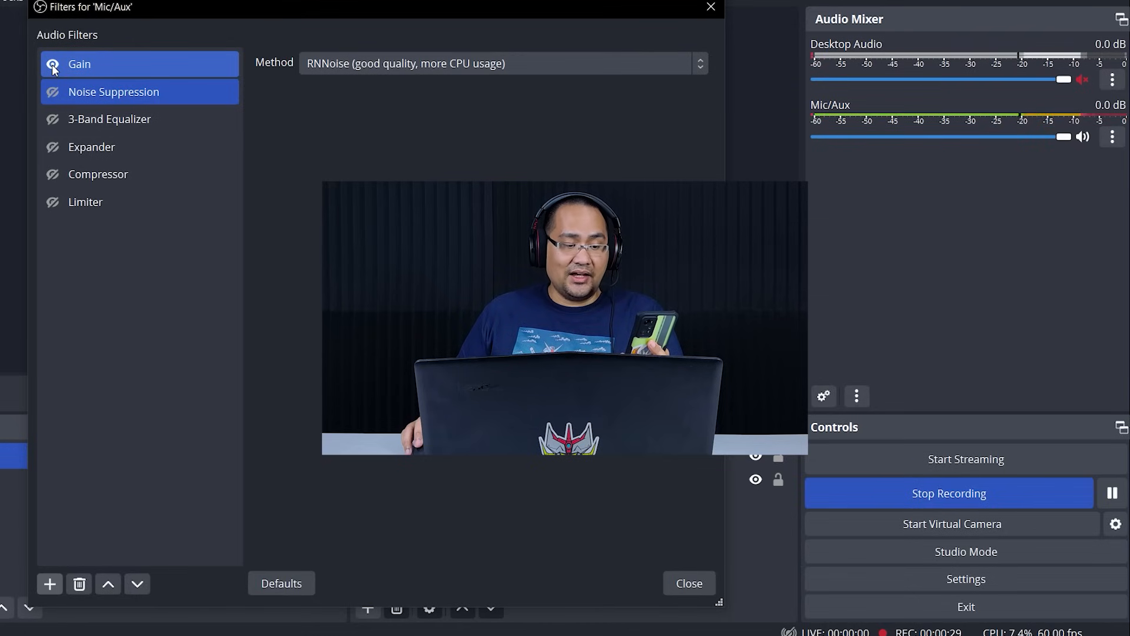
{"action": "left_click", "coordinate": [54, 85]}
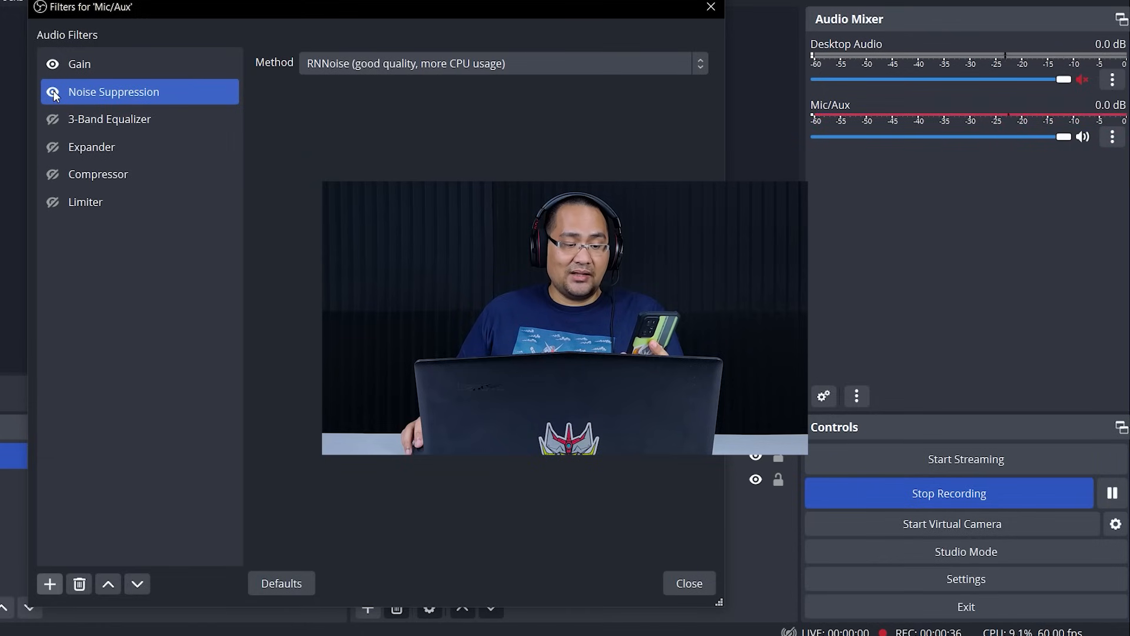
{"action": "left_click", "coordinate": [52, 125], "text": "shift"}
{"action": "left_click", "coordinate": [51, 121]}
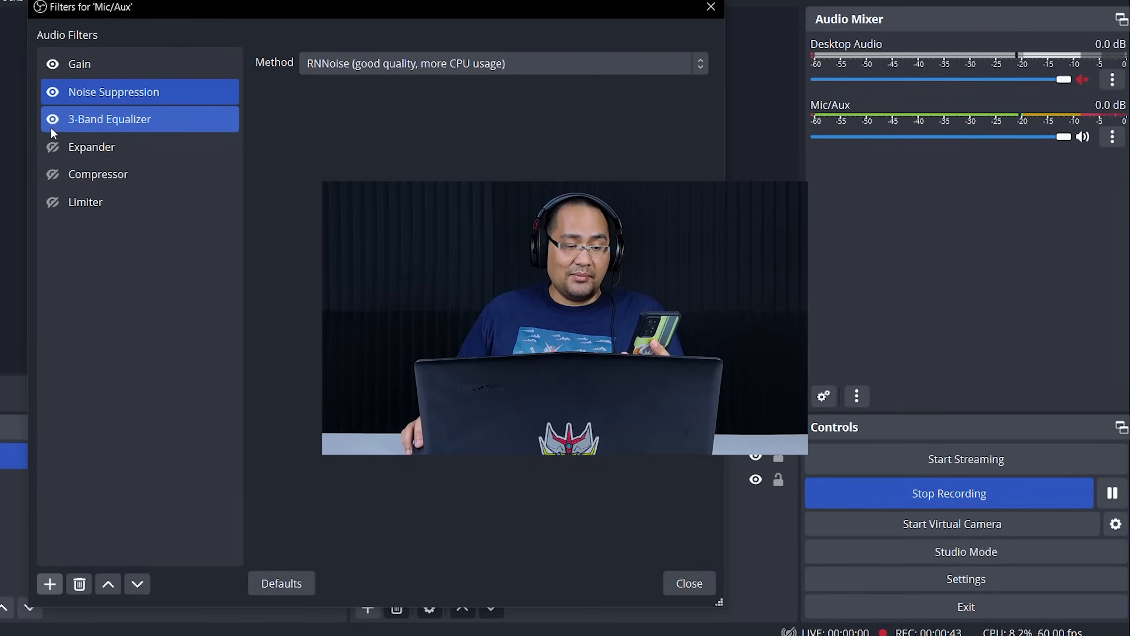
{"action": "left_click", "coordinate": [51, 130], "text": "ctrl"}
{"action": "left_click", "coordinate": [51, 136], "text": "ctrl"}
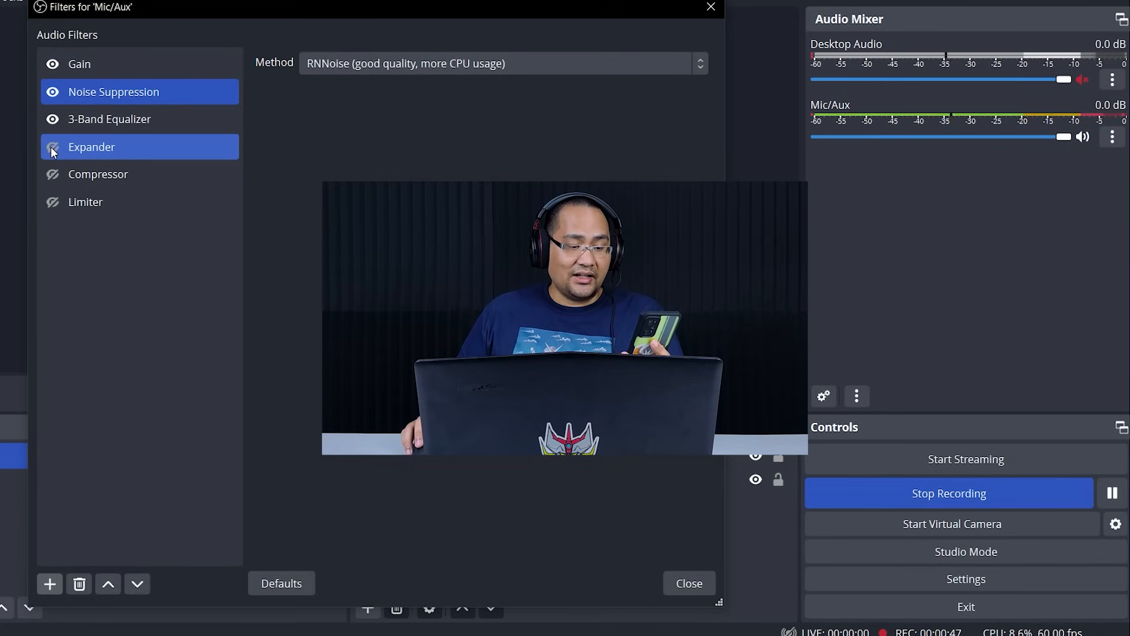
{"action": "left_click", "coordinate": [50, 146], "text": "ctrl"}
{"action": "left_click", "coordinate": [51, 167], "text": "ctrl"}
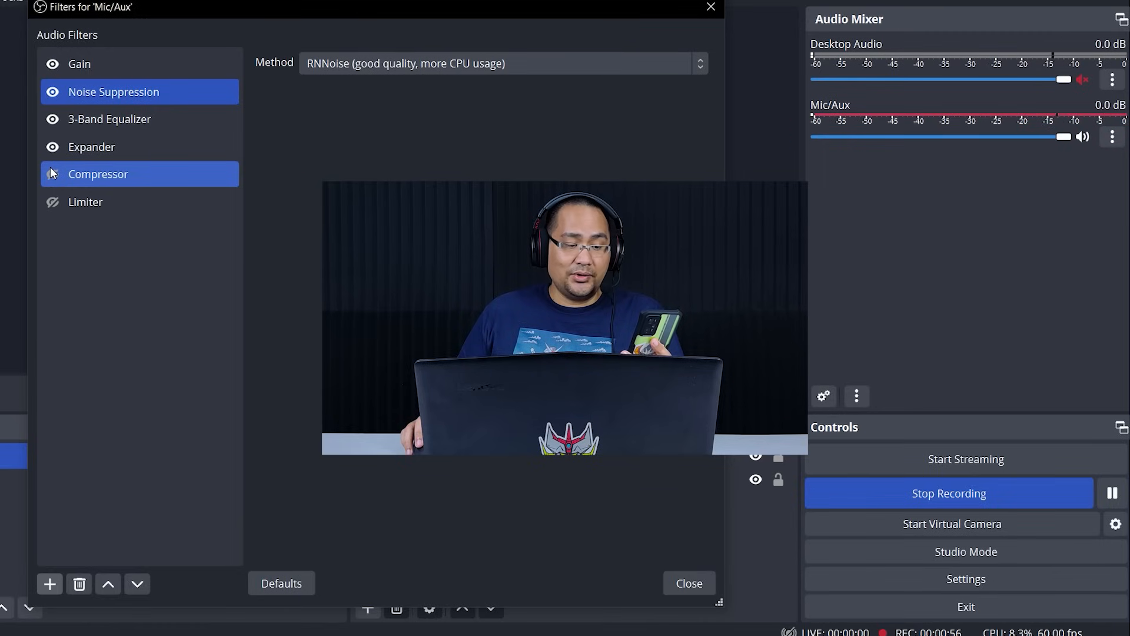
{"action": "left_click", "coordinate": [51, 170]}
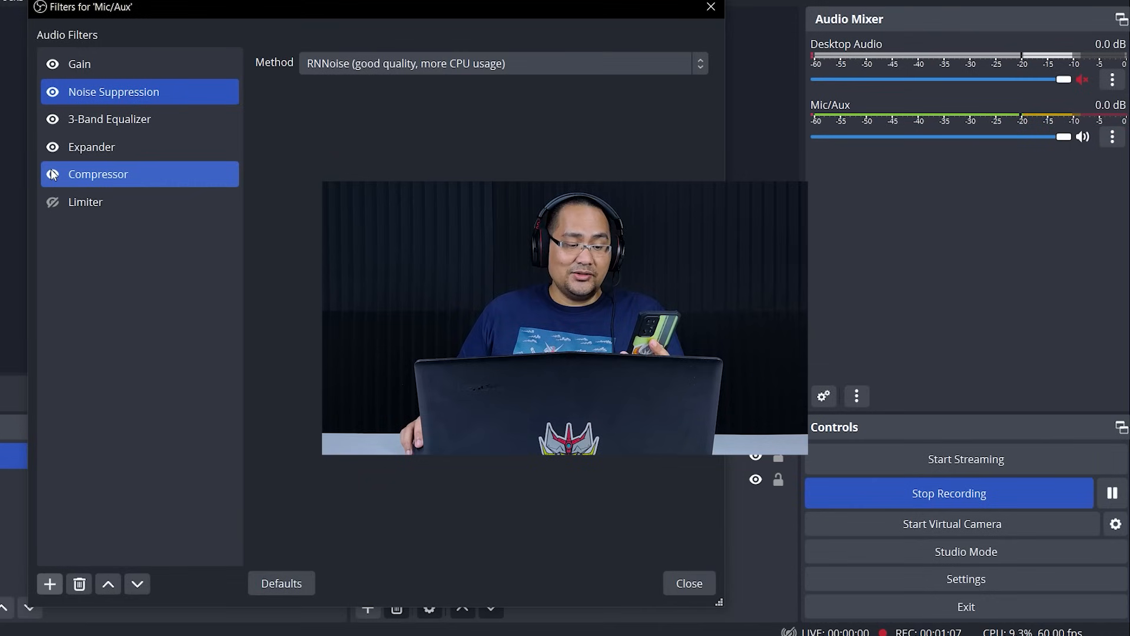
{"action": "left_click", "coordinate": [53, 206]}
{"action": "left_click", "coordinate": [56, 199]}
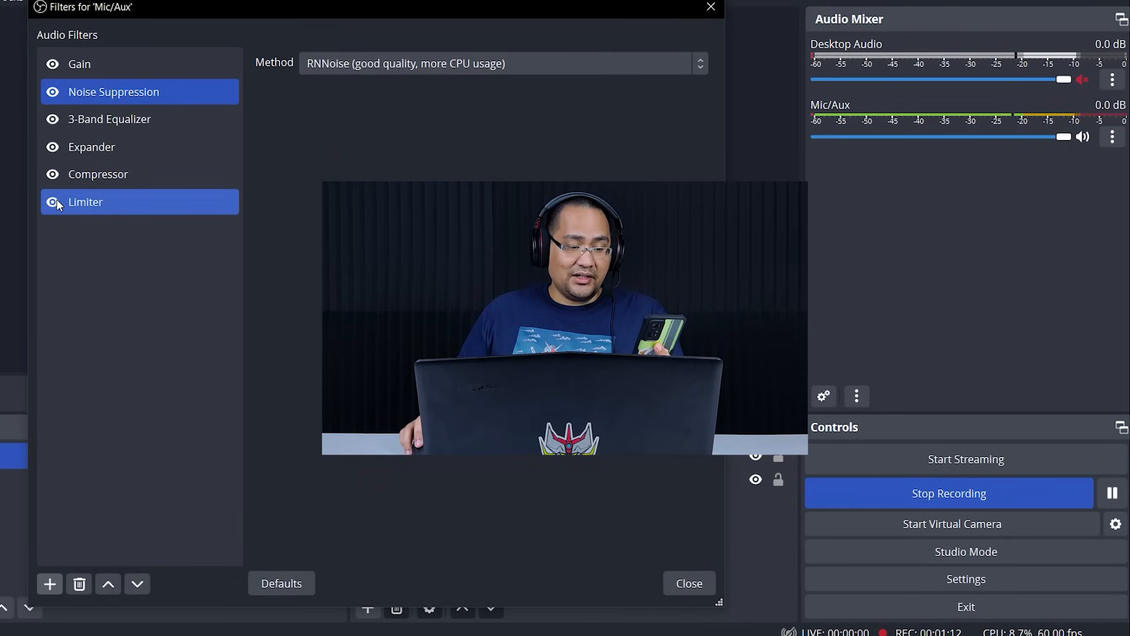